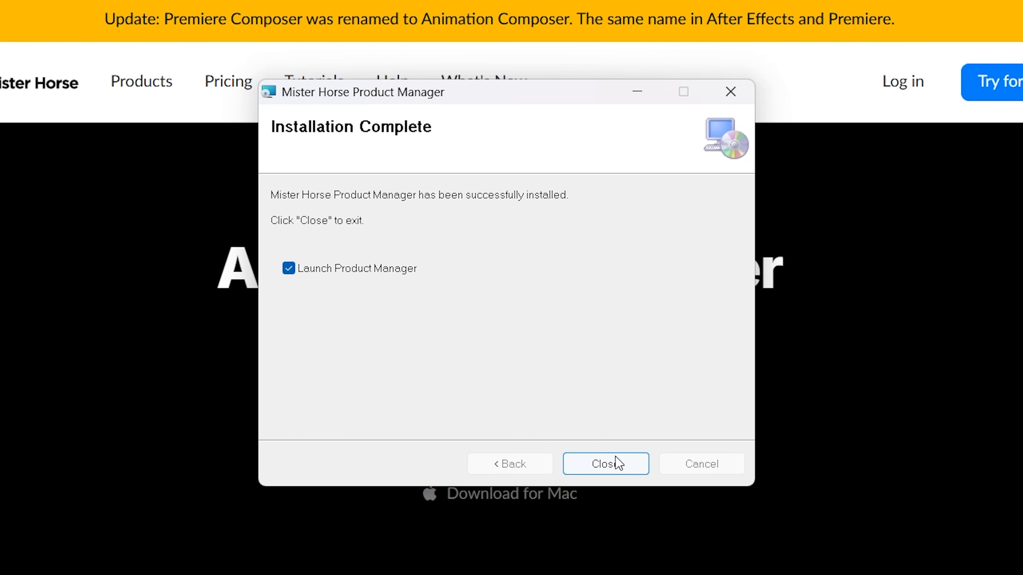
# Step: Finish the Product Manager installation with launching enabled and open the account creation page from its welcome screens
pyautogui.click(617, 471)
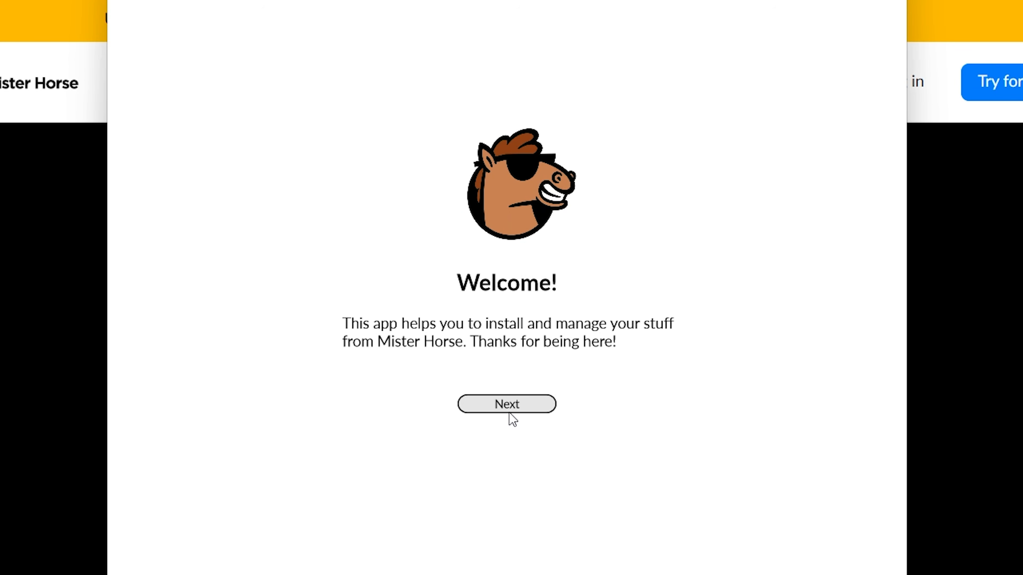
pyautogui.click(506, 406)
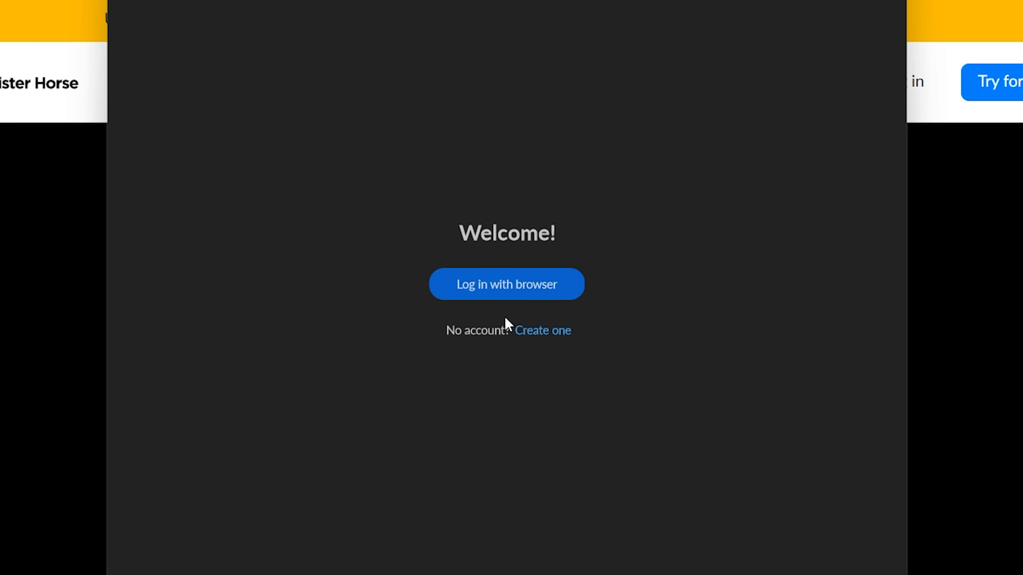
pyautogui.click(548, 333)
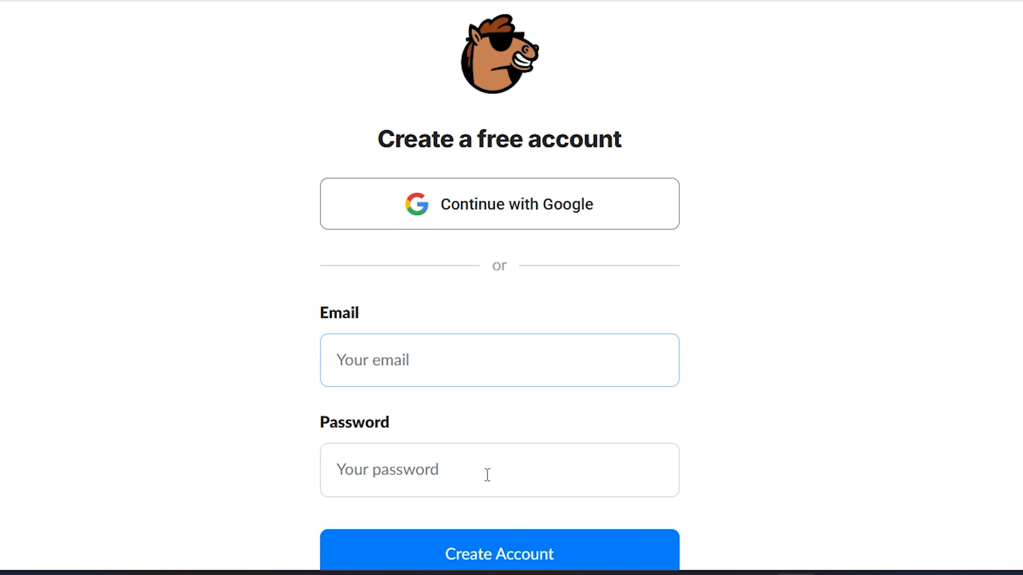
# Step: Create a free Mister Horse account by signing up with the existing Google account and allowing access
pyautogui.click(509, 214)
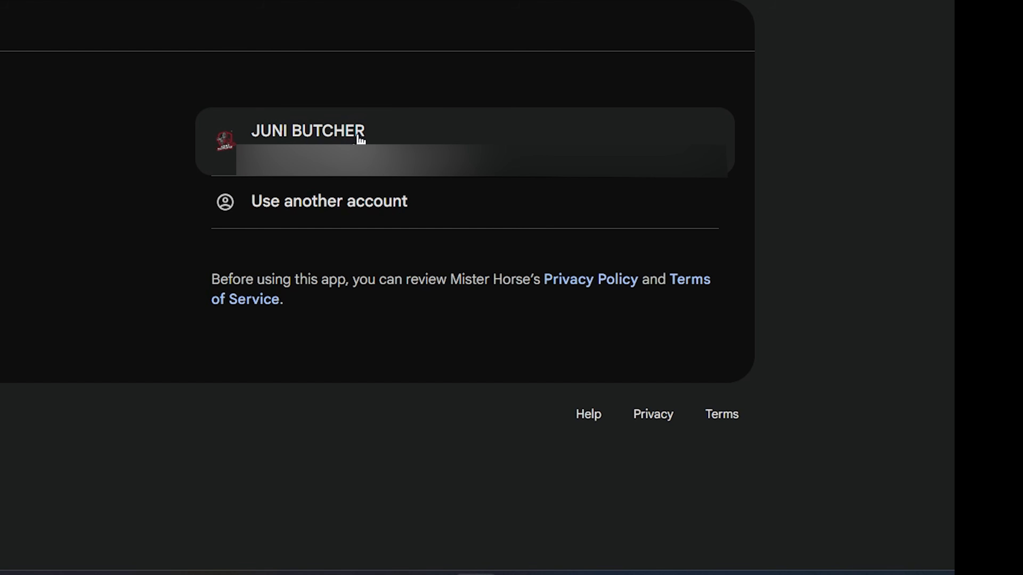
pyautogui.click(360, 138)
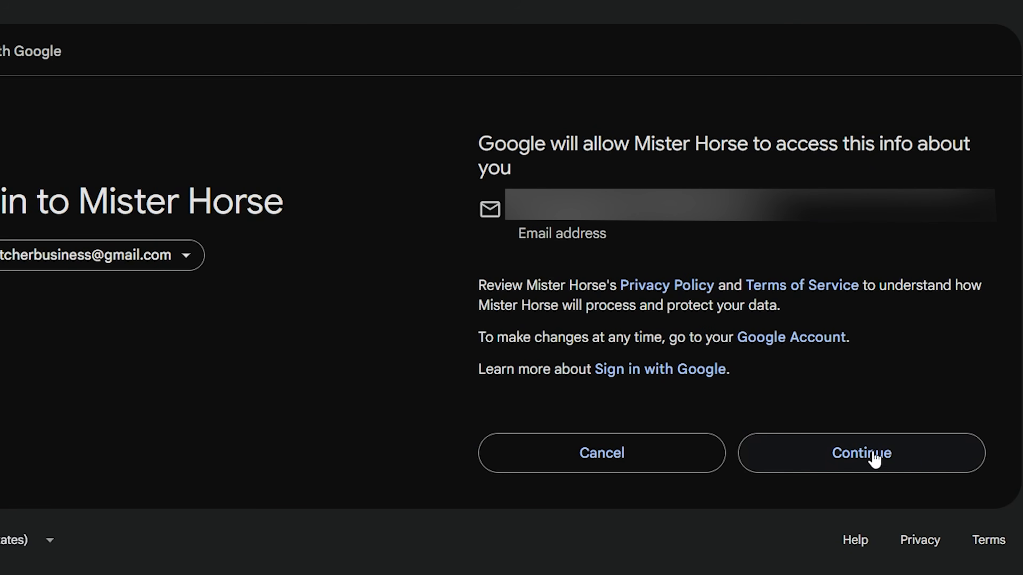
pyautogui.click(917, 459)
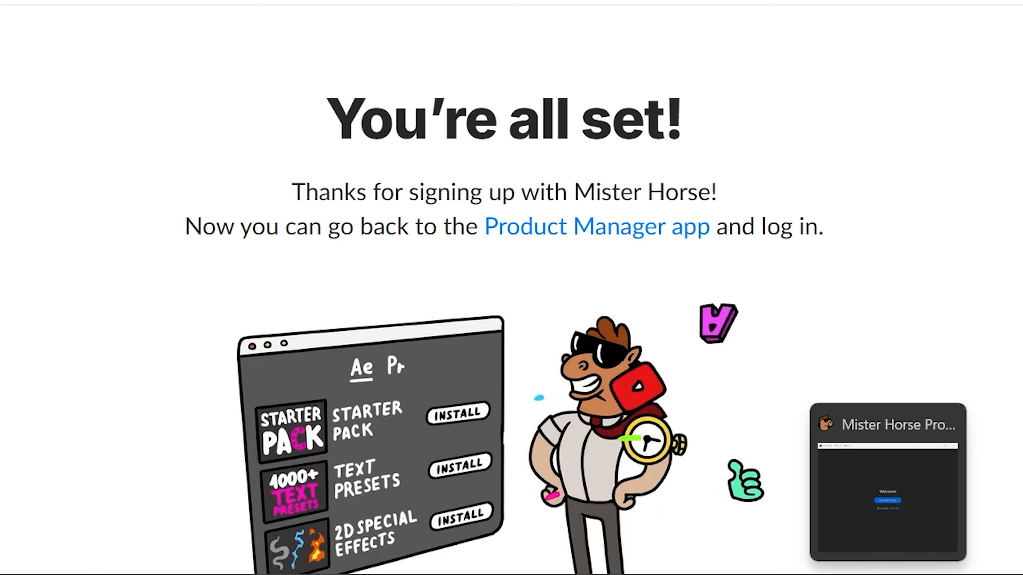
# Step: Return to Mister Horse Product Manager and start installing the Animation Composer plugin for Premiere Pro
pyautogui.click(888, 574)
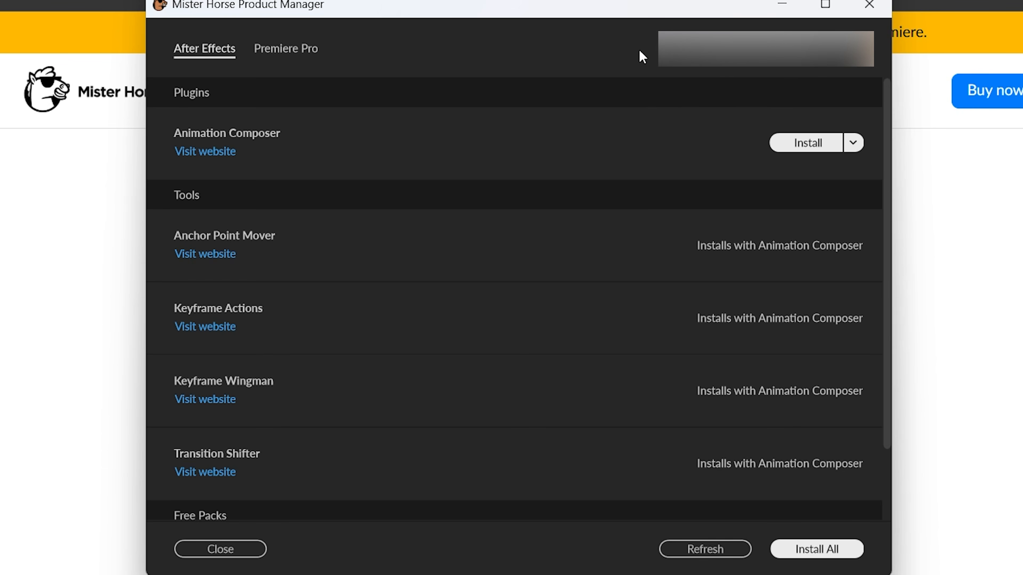
pyautogui.scroll(-2, 498, 274)
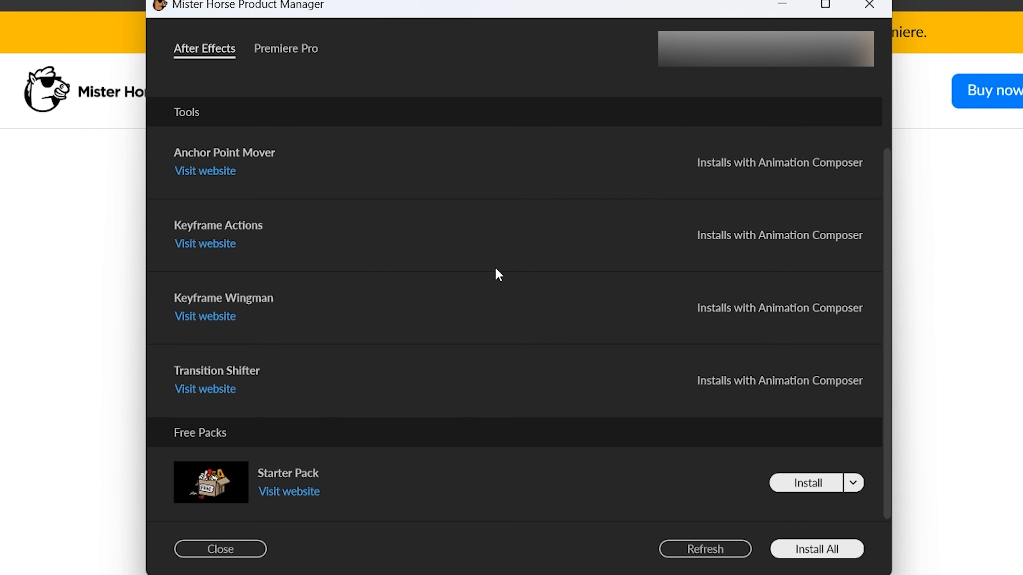
pyautogui.scroll(2, 497, 274)
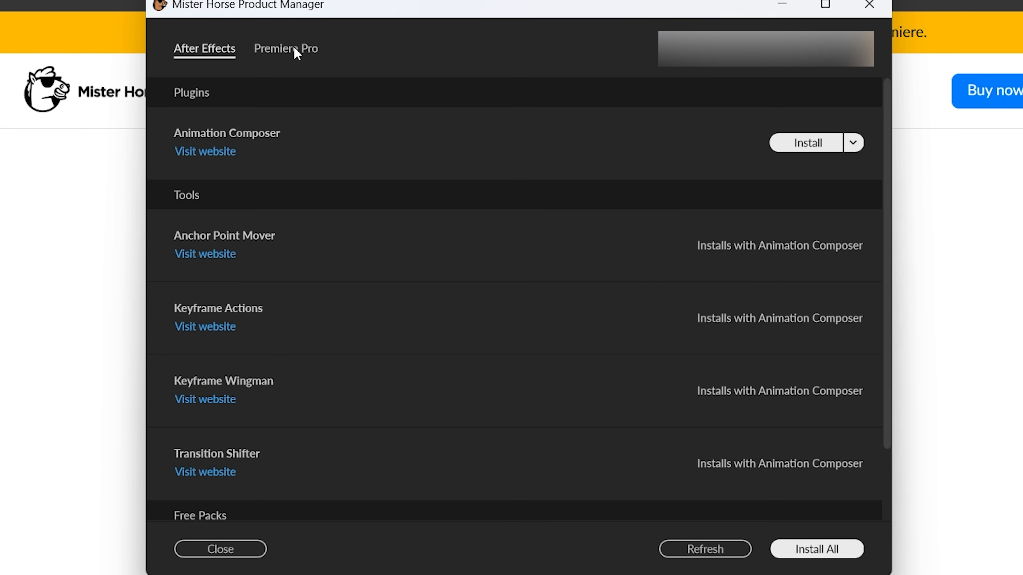
pyautogui.click(294, 48)
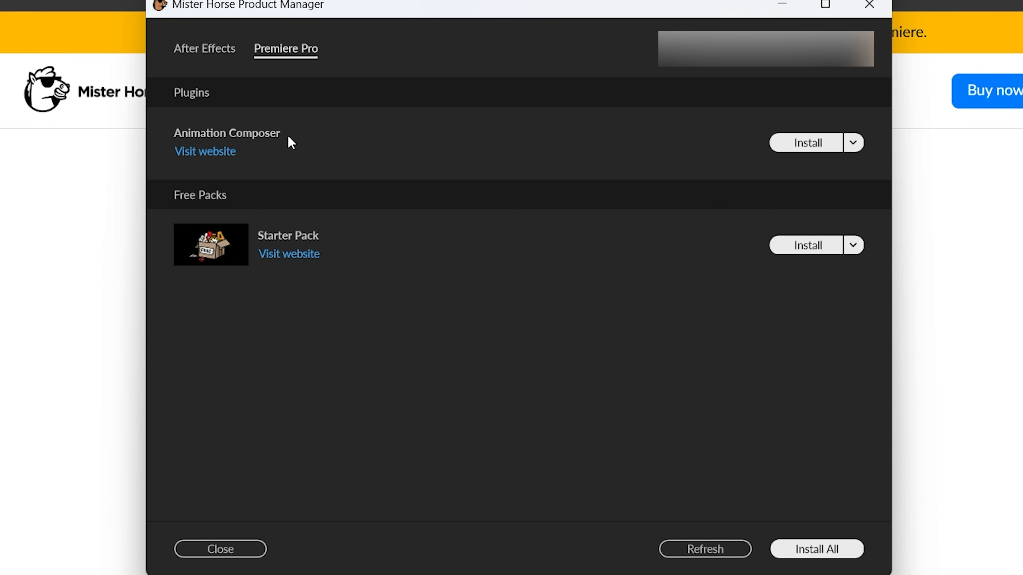
pyautogui.click(832, 144)
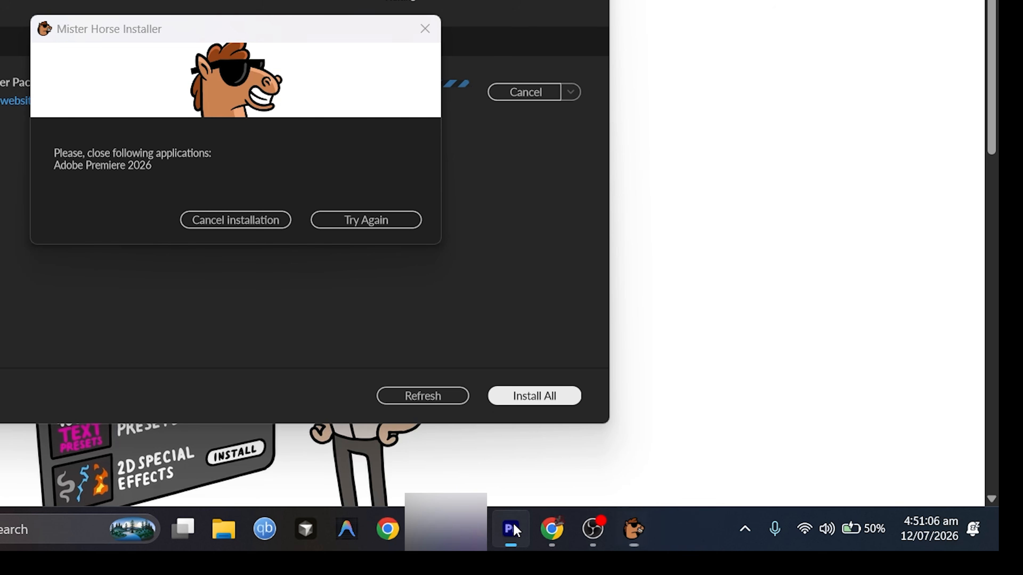
# Step: Close the running Adobe Premiere Pro 2026 and retry the blocked installation
pyautogui.rightClick(514, 526)
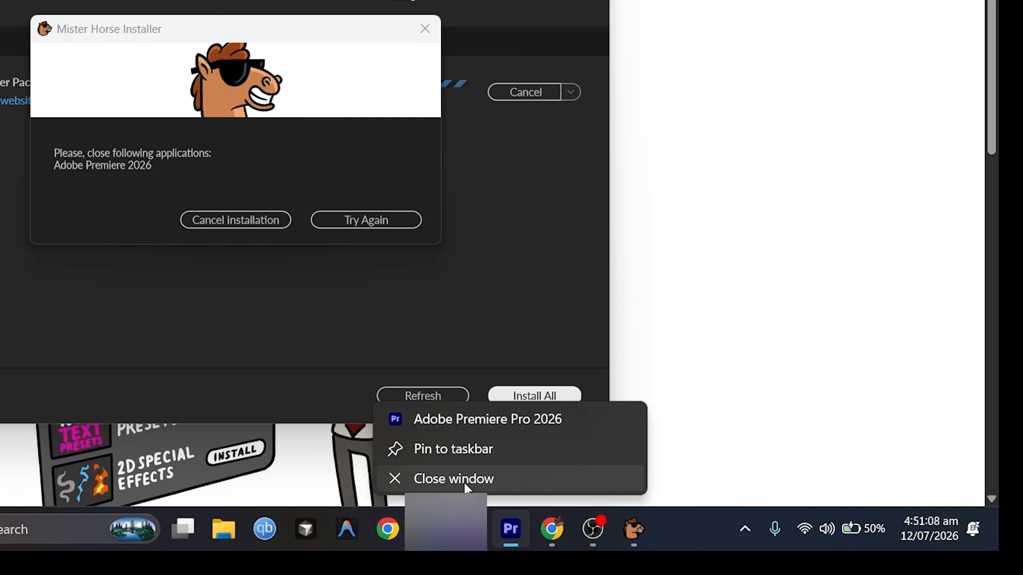
pyautogui.click(454, 479)
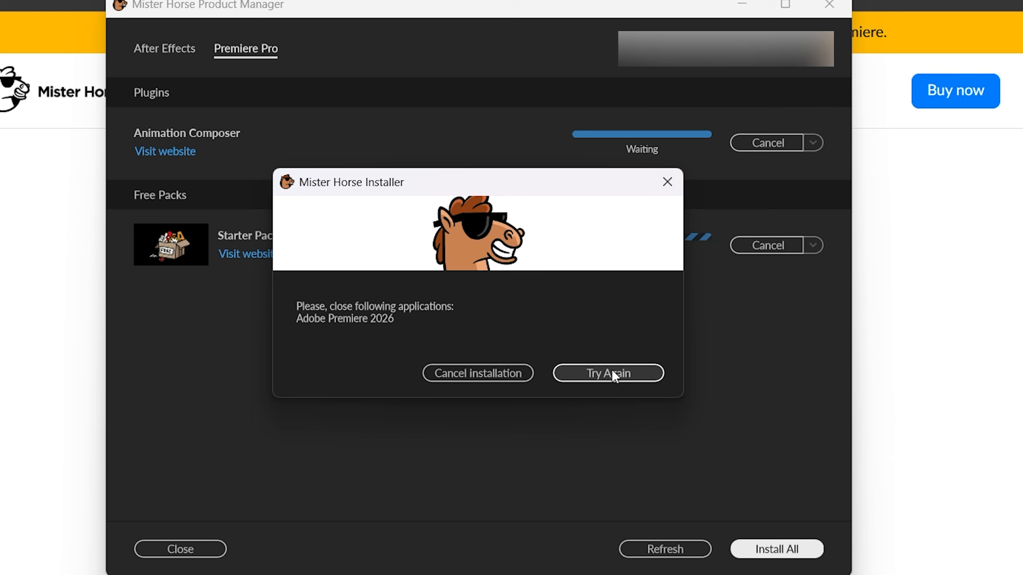
pyautogui.click(612, 375)
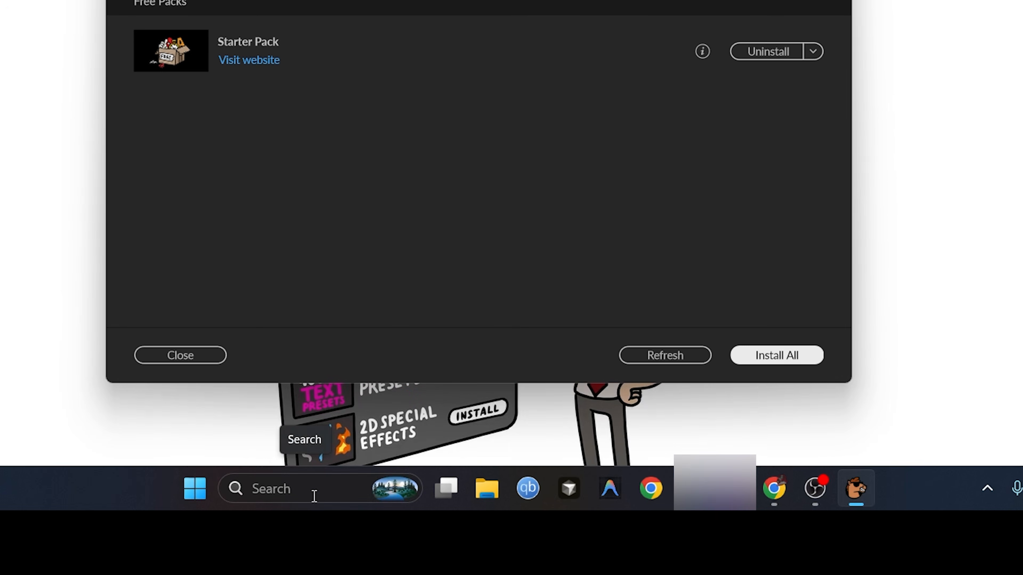
# Step: Find Adobe Premiere Pro 2026 with the Windows search and launch it
pyautogui.click(318, 489)
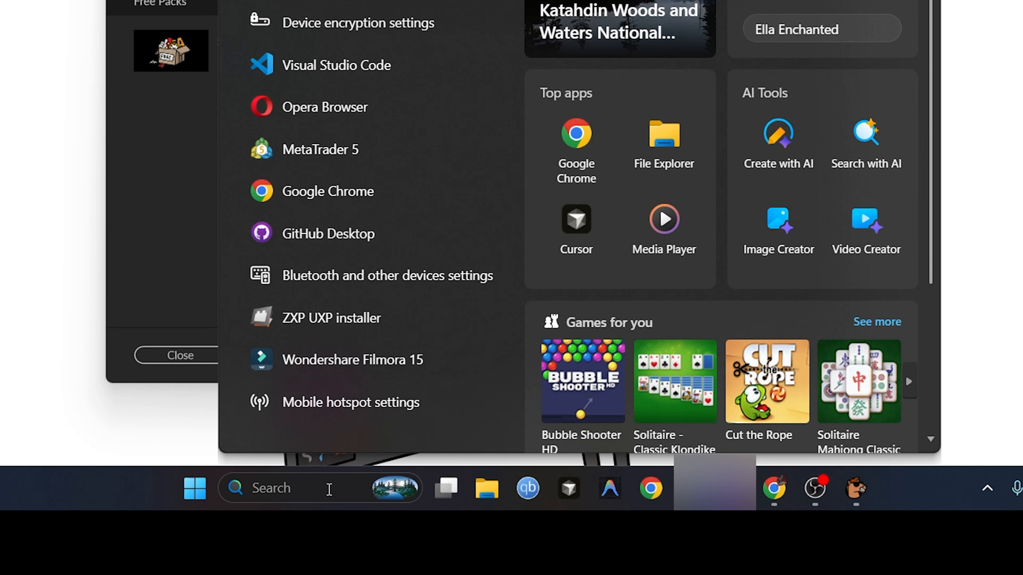
pyautogui.write('pre')
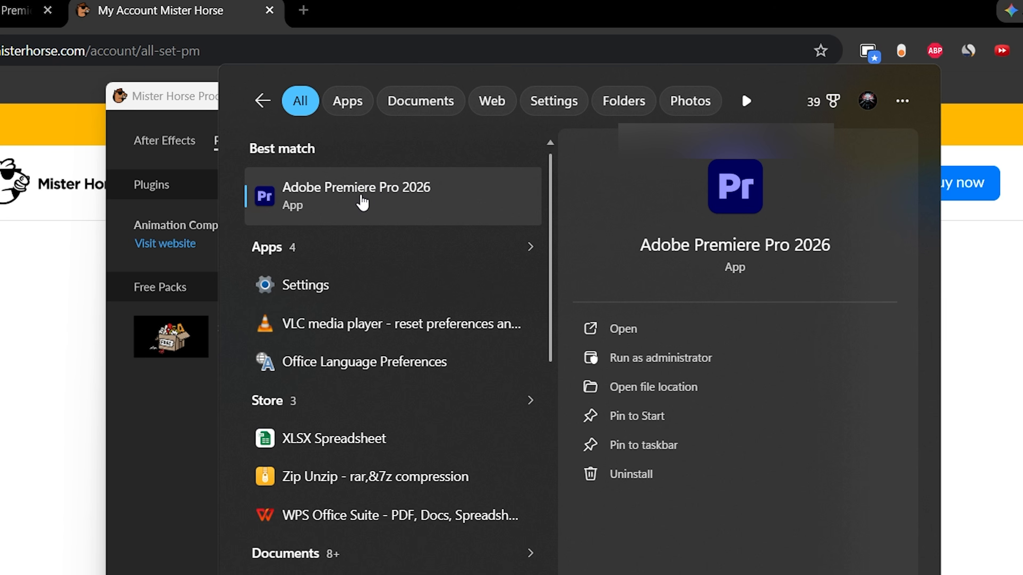
pyautogui.click(355, 210)
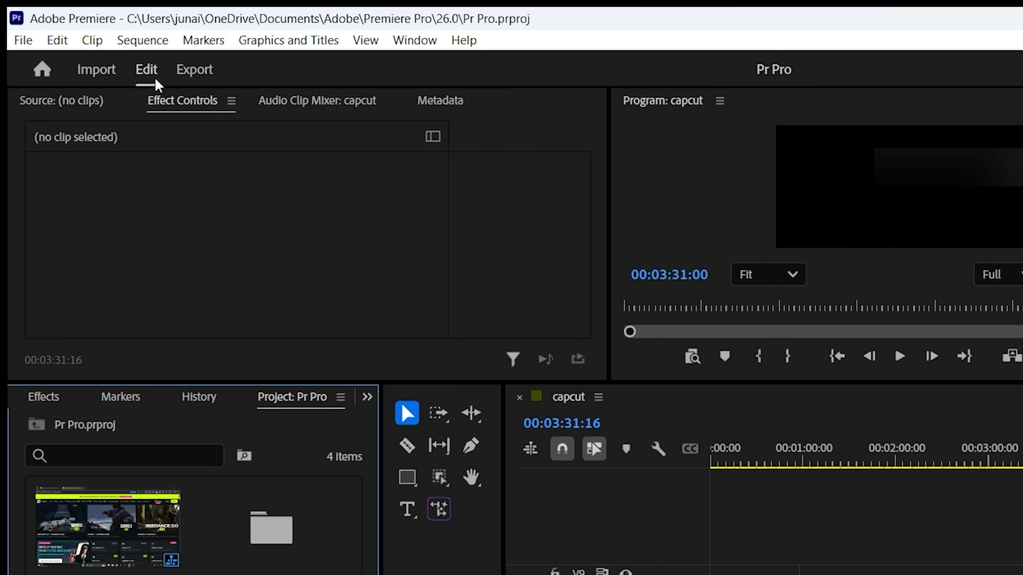
# Step: Set the project's renderer to Mercury Playback Engine GPU Acceleration (CUDA) in the general project settings
pyautogui.click(23, 41)
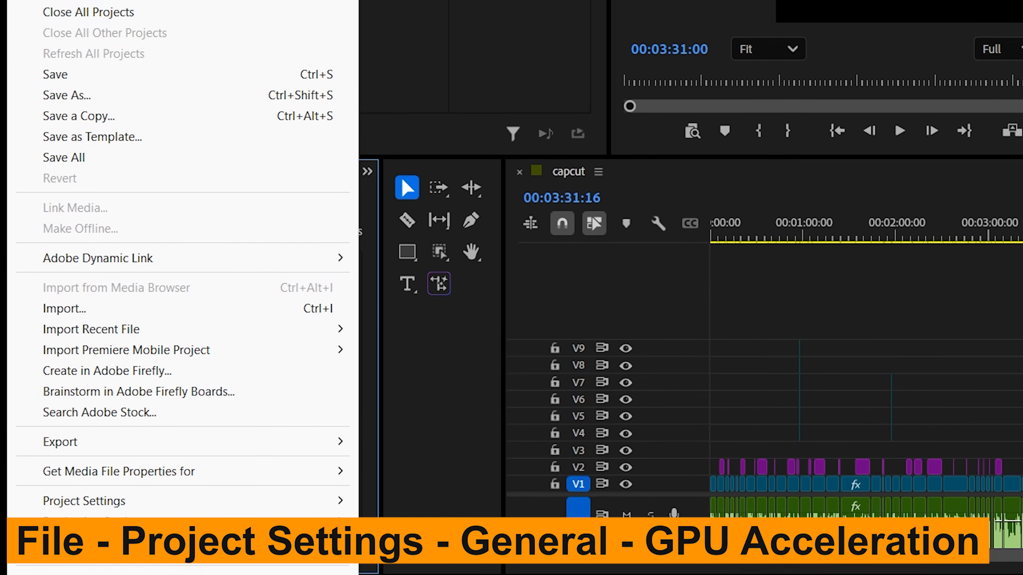
pyautogui.moveTo(119, 389)
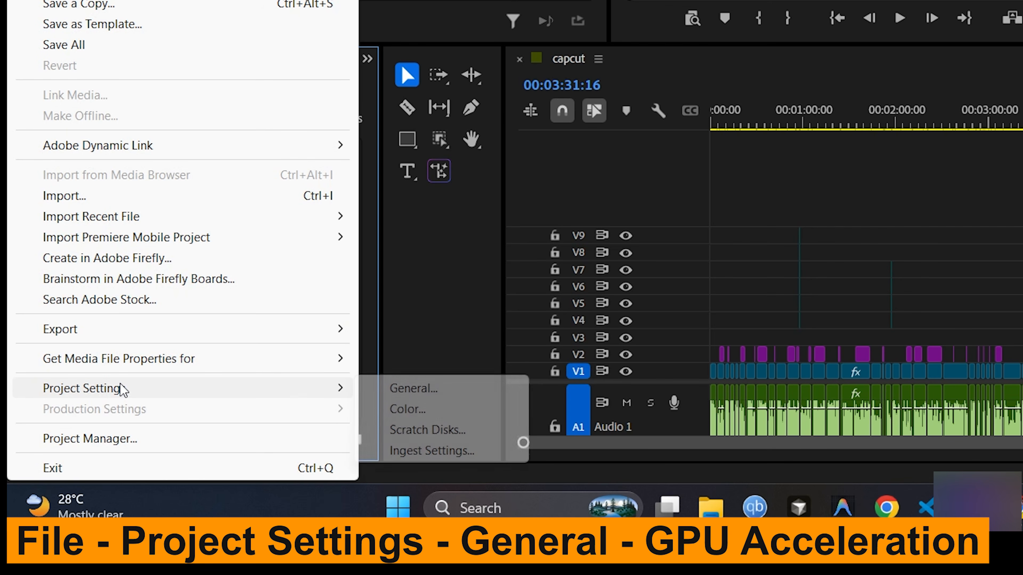
pyautogui.click(407, 389)
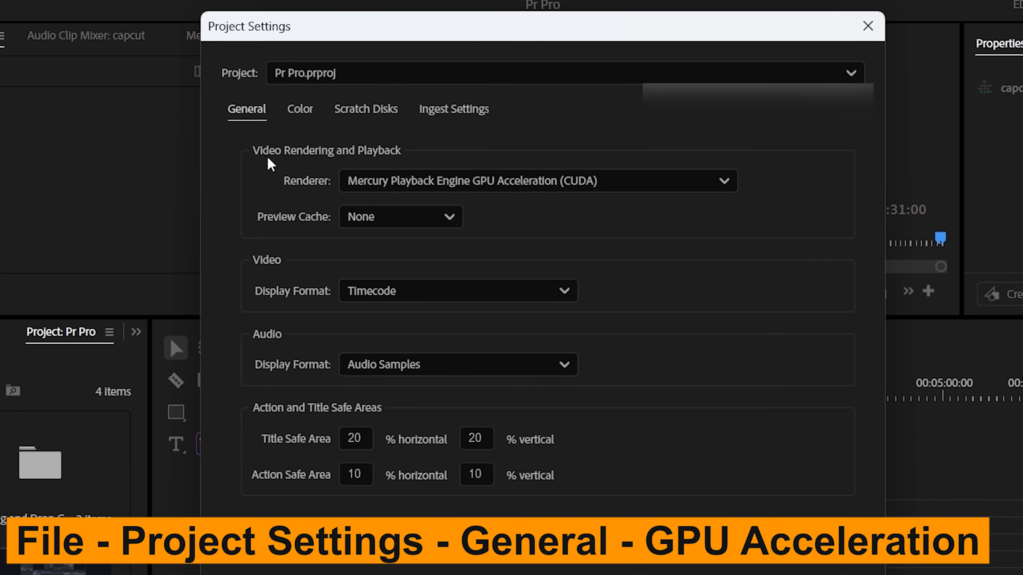
pyautogui.click(501, 183)
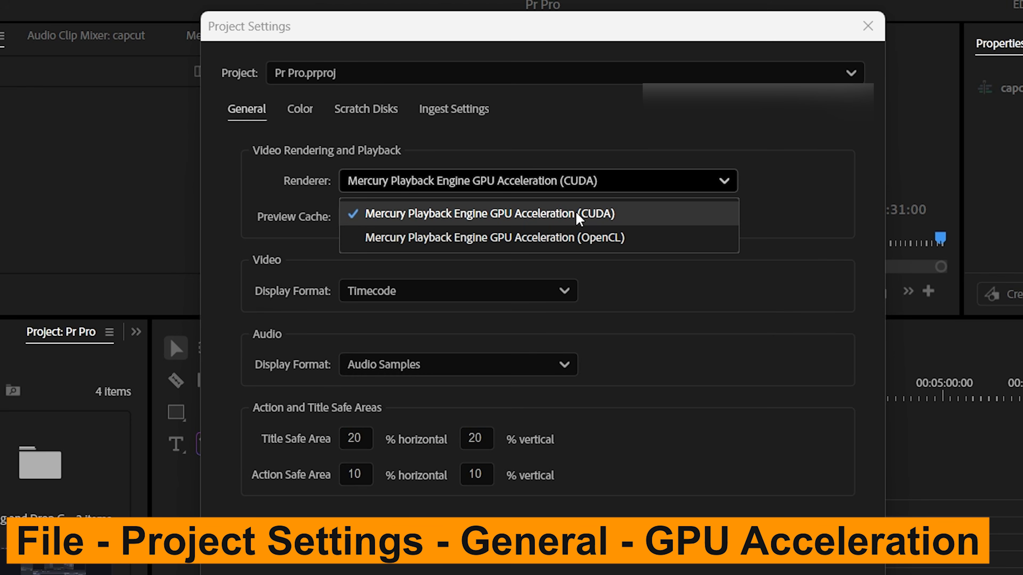
pyautogui.click(608, 222)
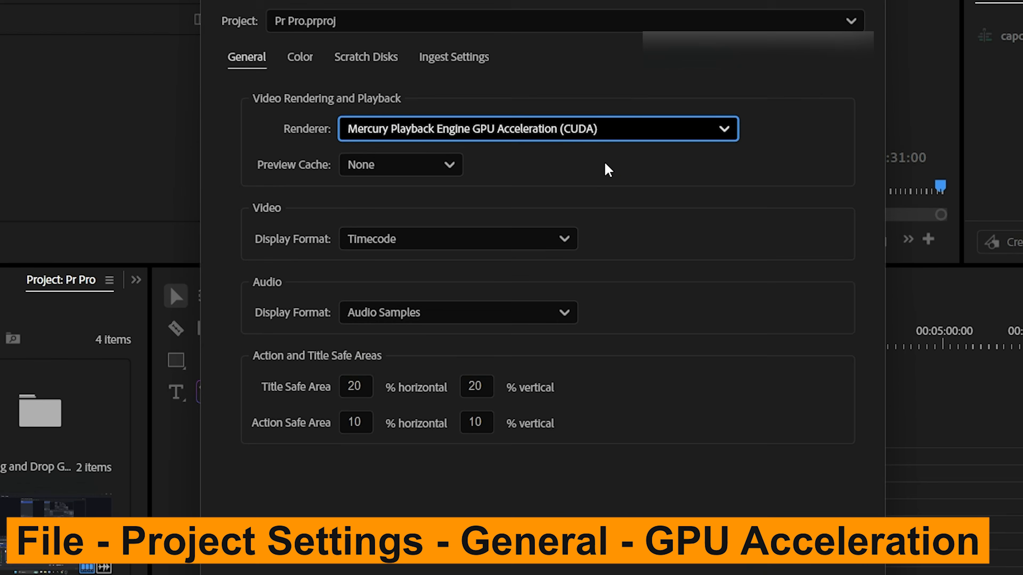
pyautogui.click(774, 489)
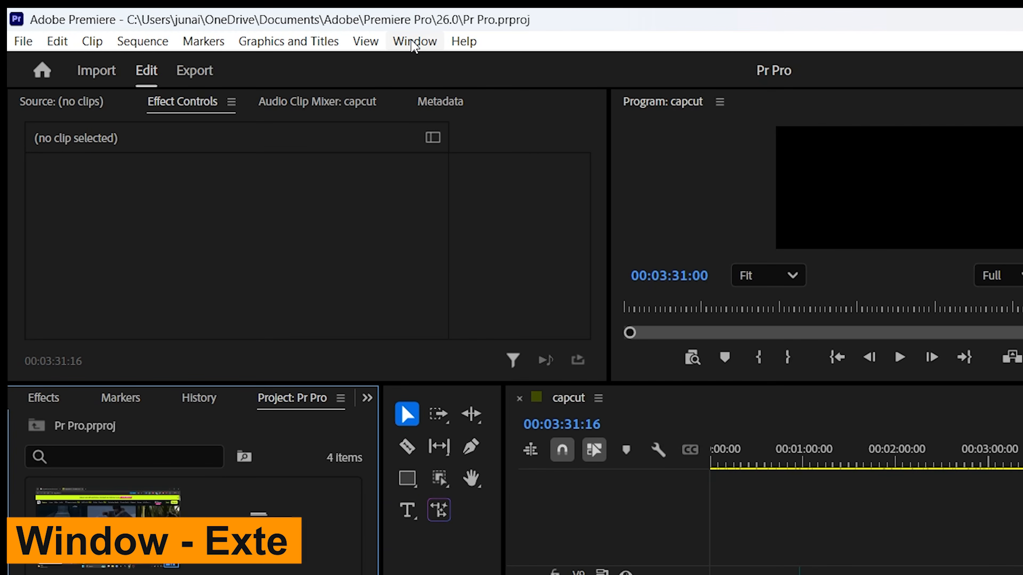
# Step: Open the Animation Composer extension in Premiere Pro
pyautogui.click(413, 42)
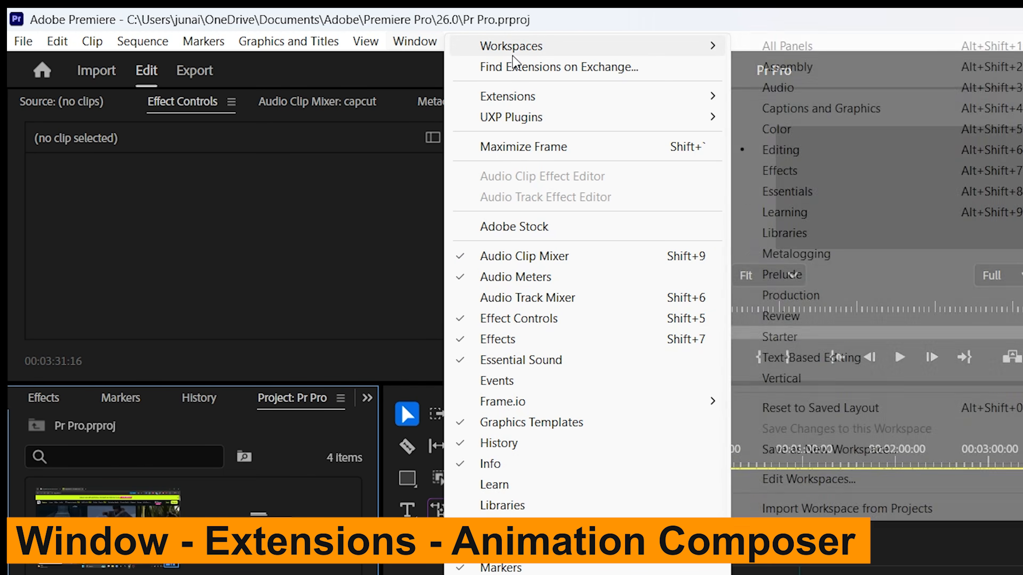
pyautogui.moveTo(589, 97)
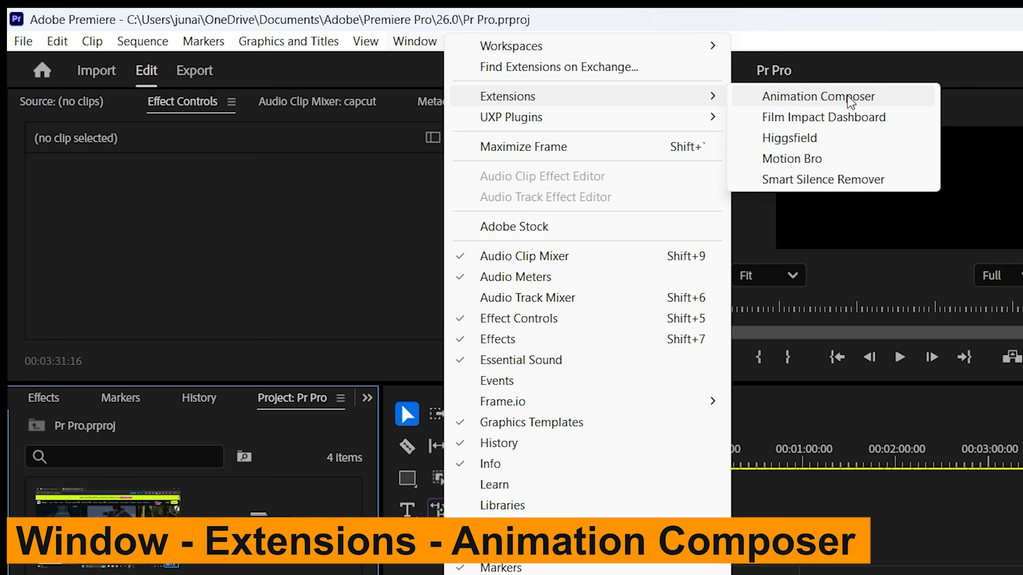
pyautogui.click(870, 102)
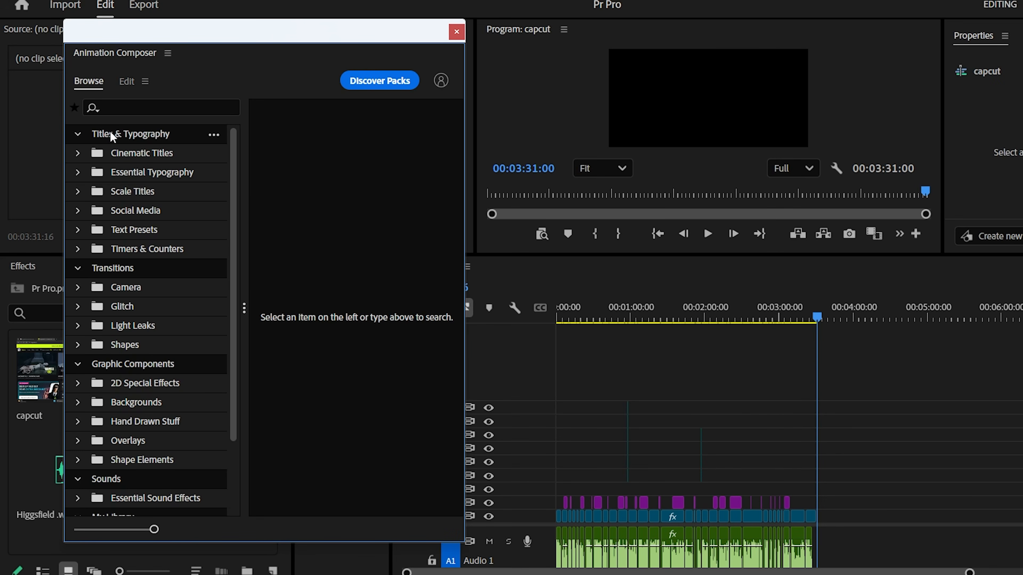
# Step: Browse the Animation Composer library, viewing the Cinematic Titles and Transitions presets
pyautogui.scroll(-3, 138, 341)
pyautogui.scroll(3, 139, 341)
pyautogui.click(135, 158)
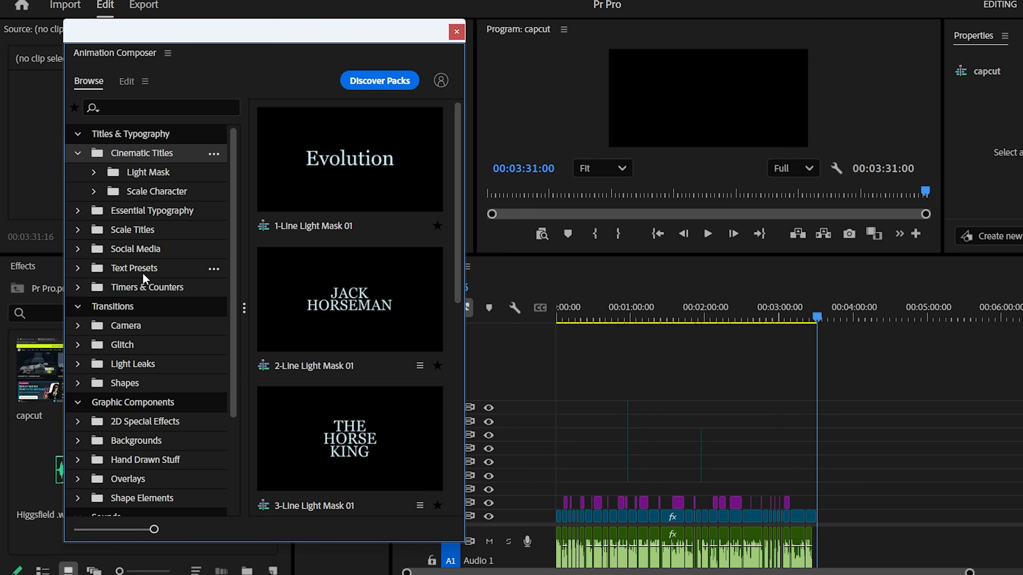
pyautogui.scroll(-3, 139, 320)
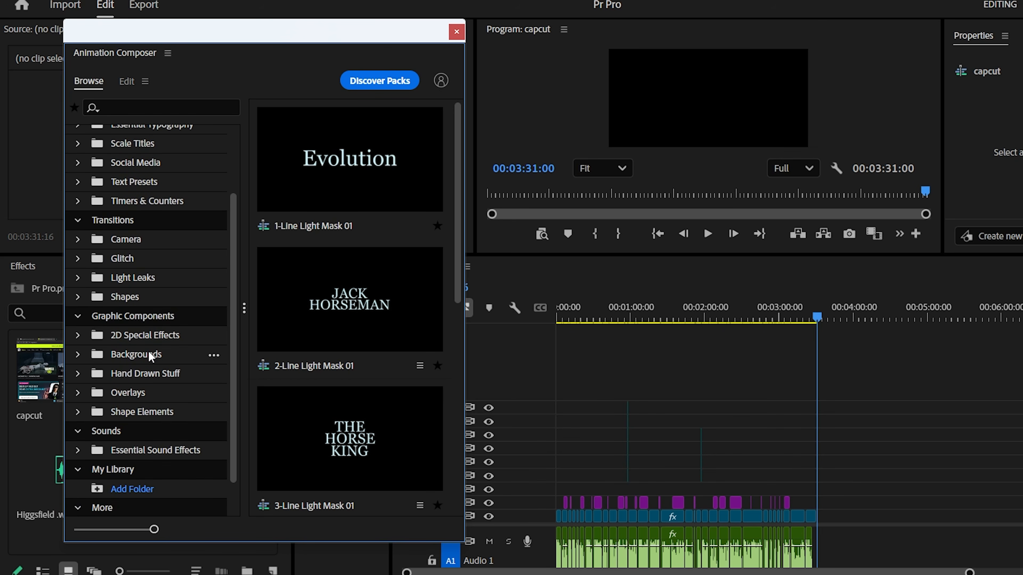
pyautogui.scroll(3, 148, 350)
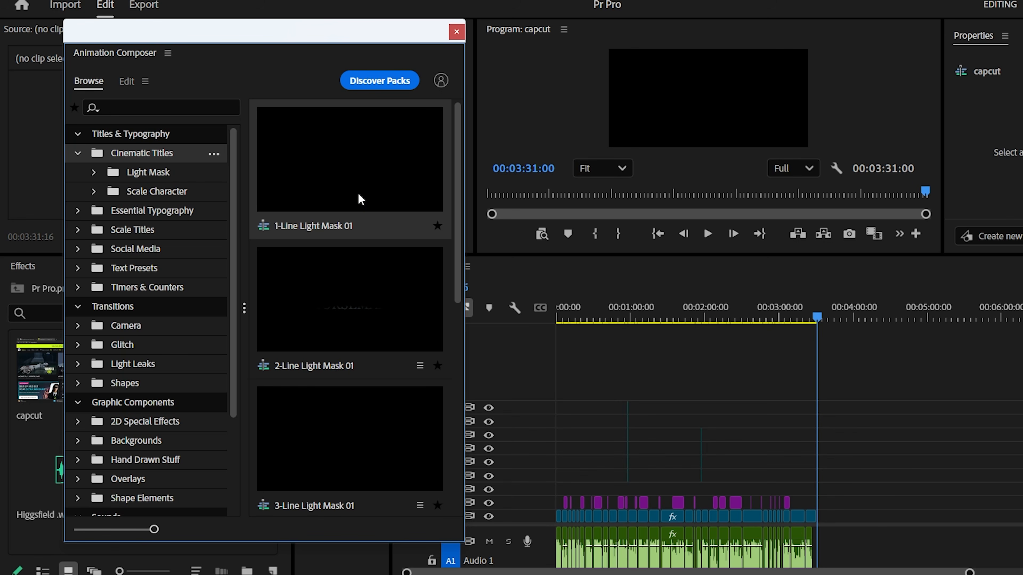
pyautogui.click(133, 314)
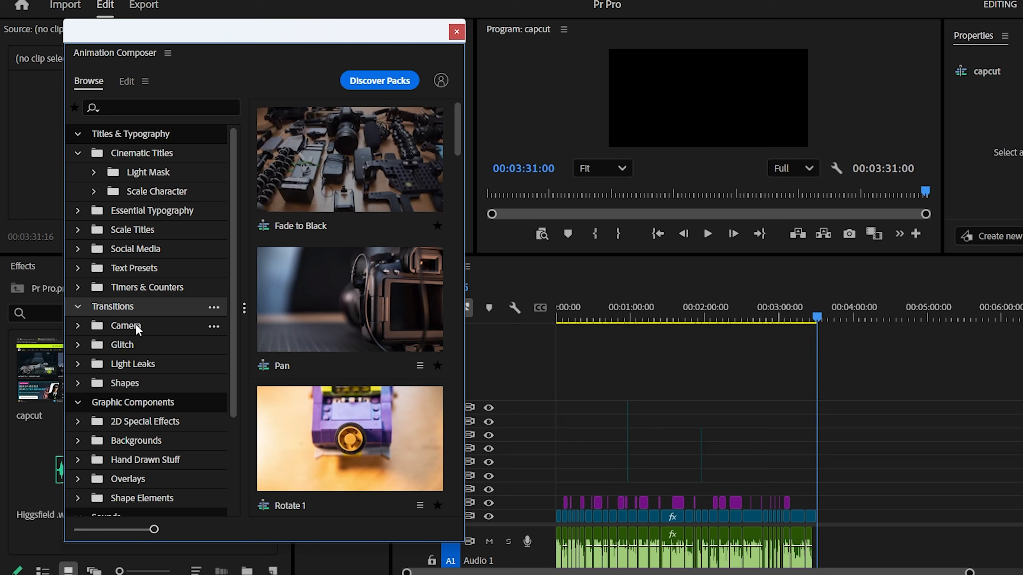